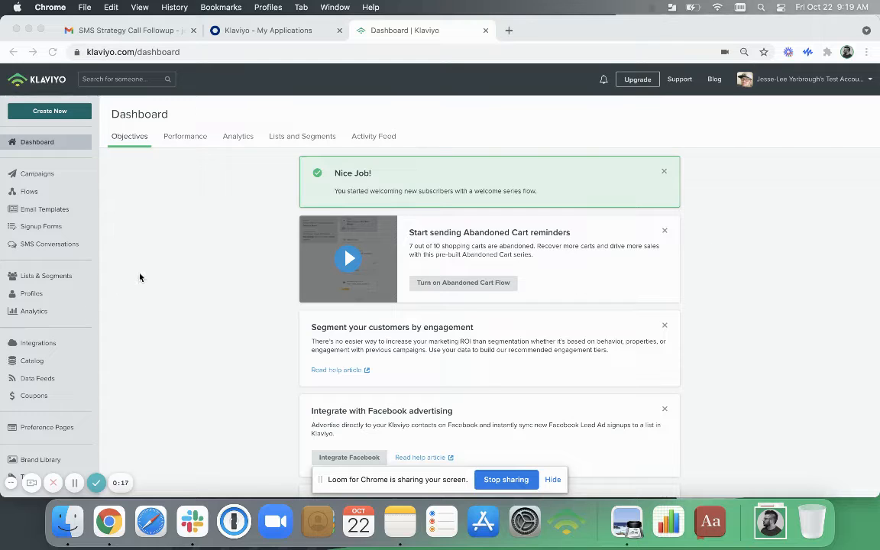
Open the "Let's be friends" signup form for editing and display its SMS Opt-In step.
click(40, 228)
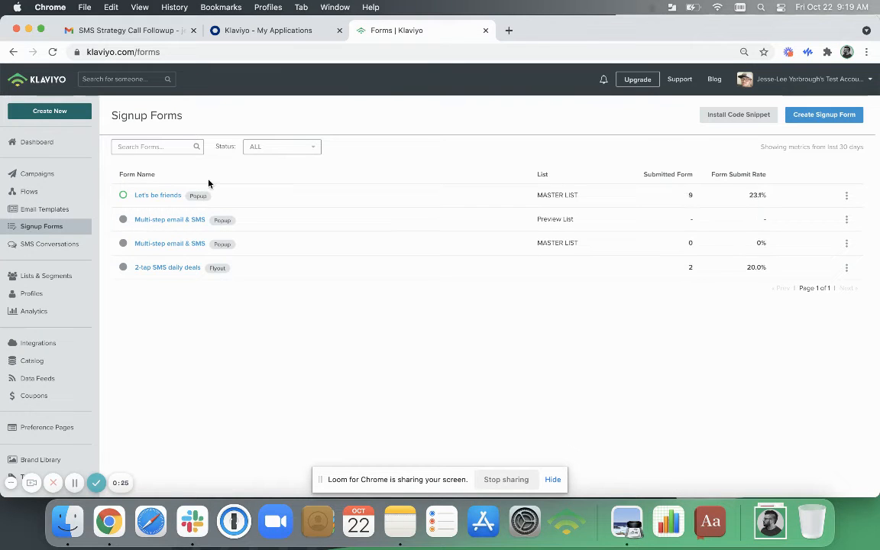
click(164, 196)
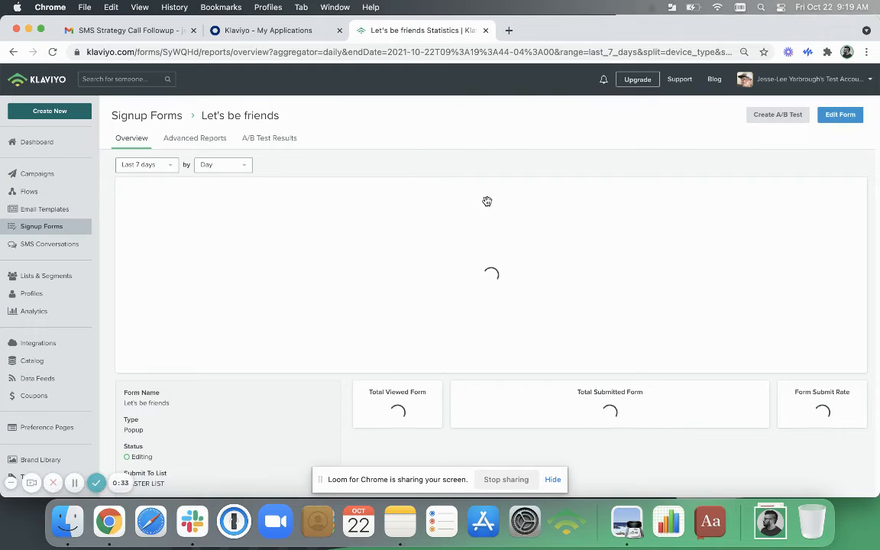
click(843, 115)
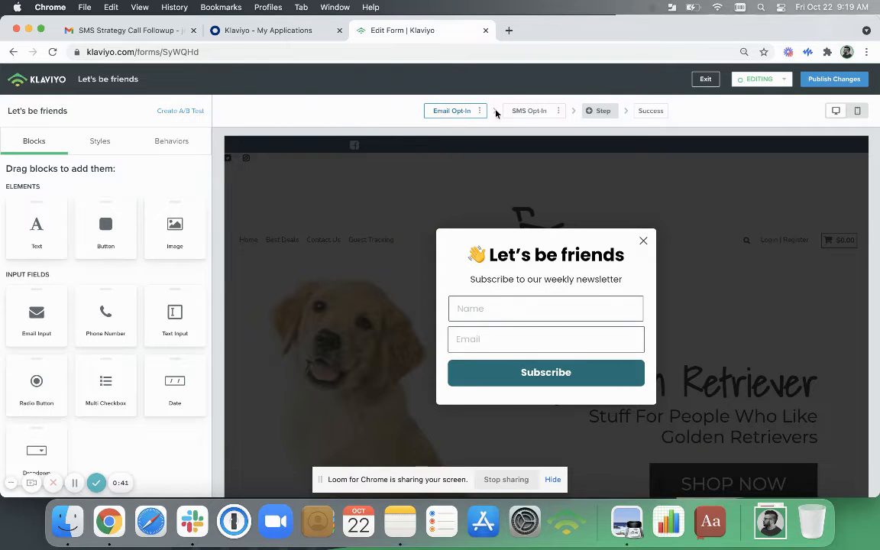
click(520, 111)
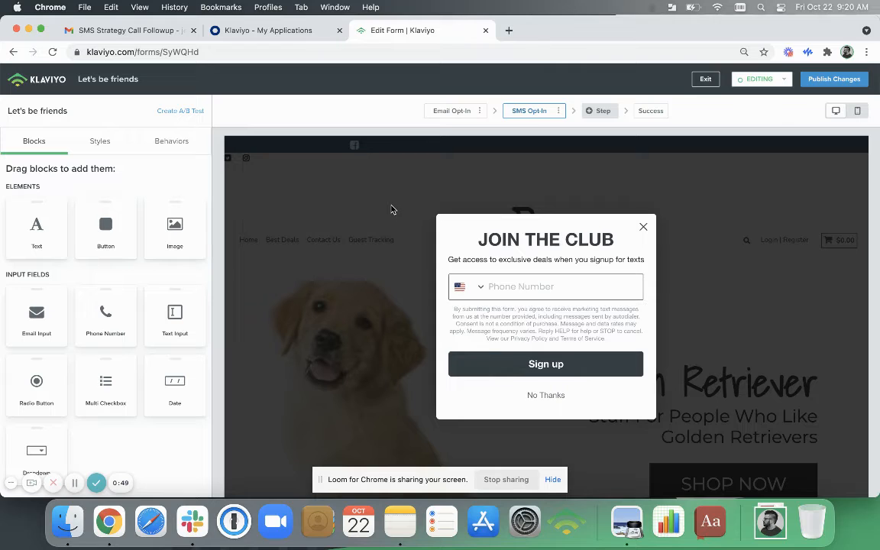
Examine the default country choices of the Phone Number field and return to the form's block list.
click(482, 290)
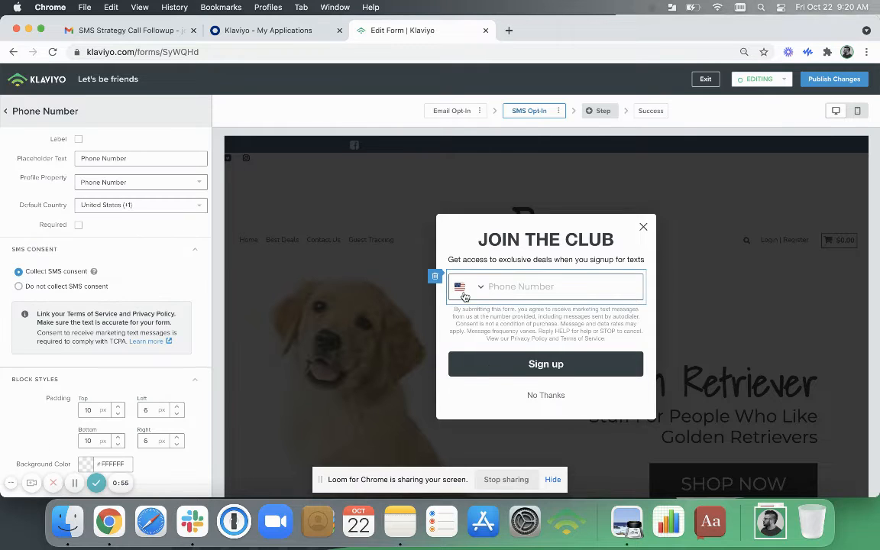
click(110, 206)
click(493, 292)
click(97, 214)
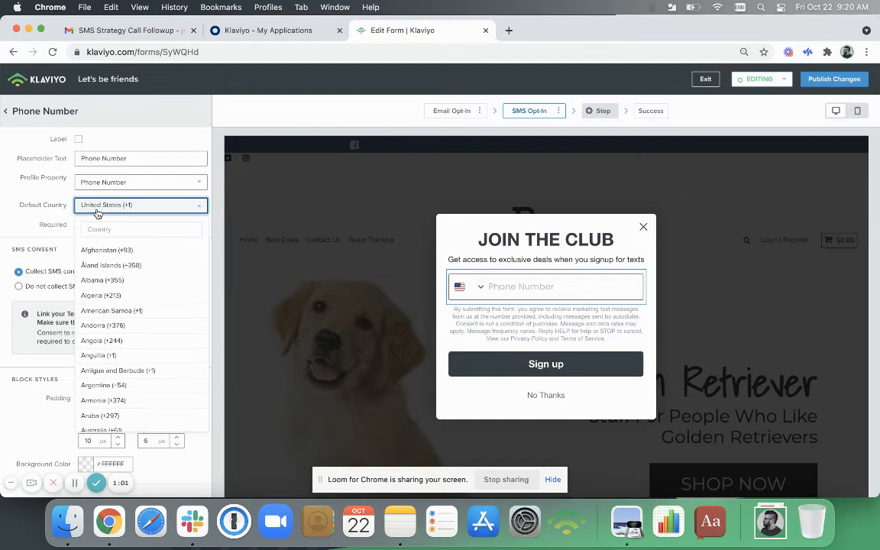
click(285, 207)
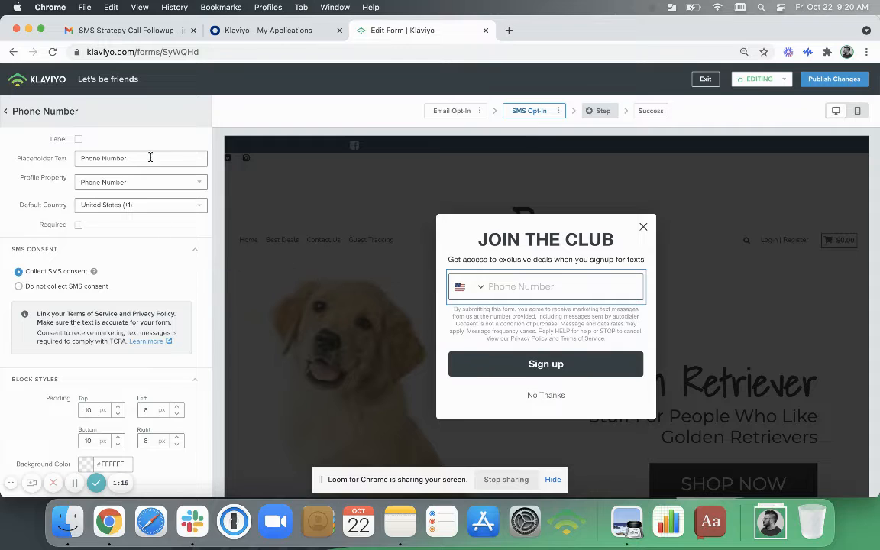
click(7, 111)
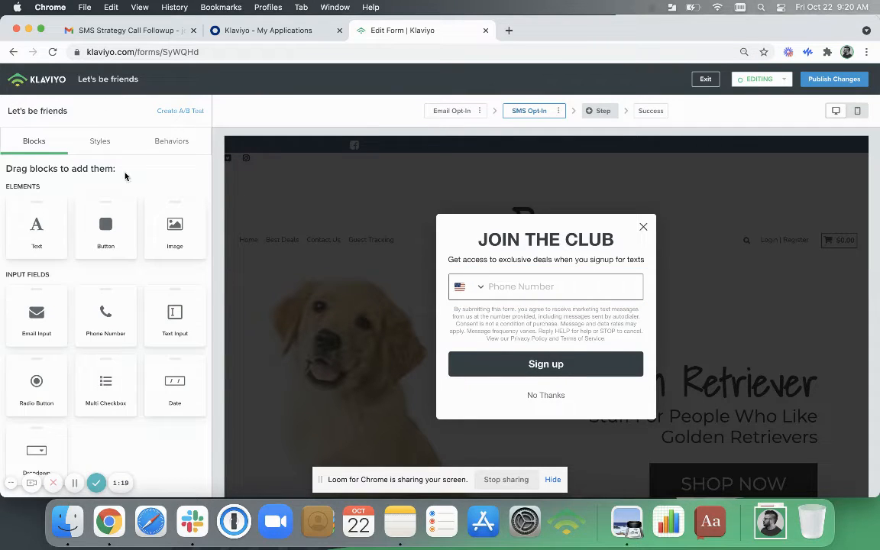
Examine the form's behavior settings down to its location targeting.
click(166, 141)
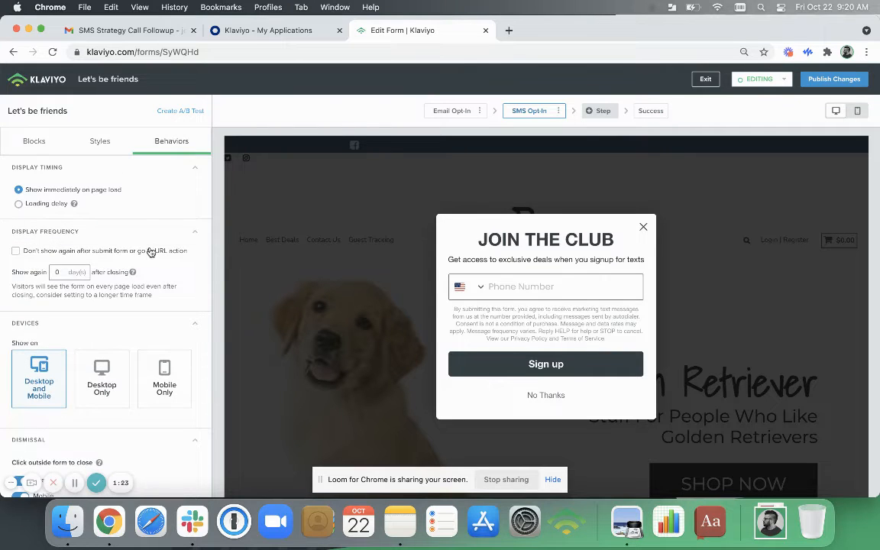
scroll(150, 252, down, 4)
scroll(152, 252, down, 3)
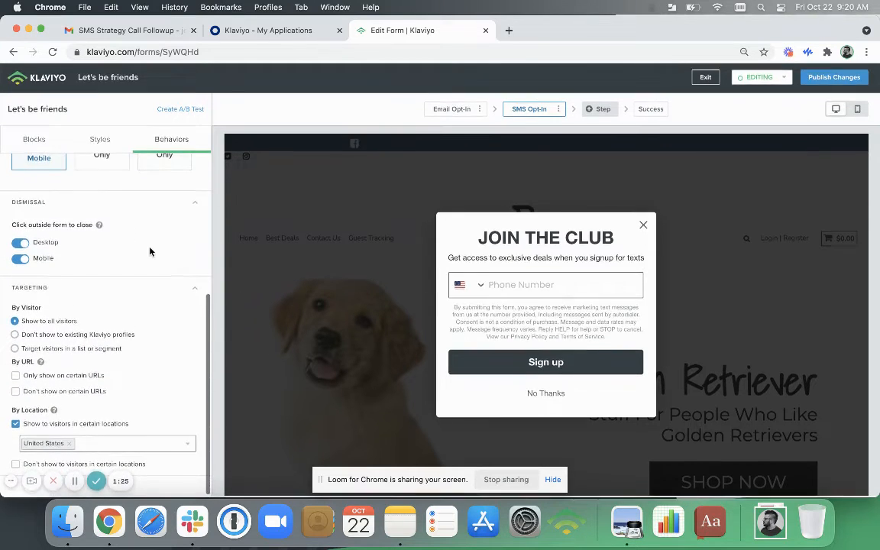
drag(67, 448, 99, 412)
click(98, 412)
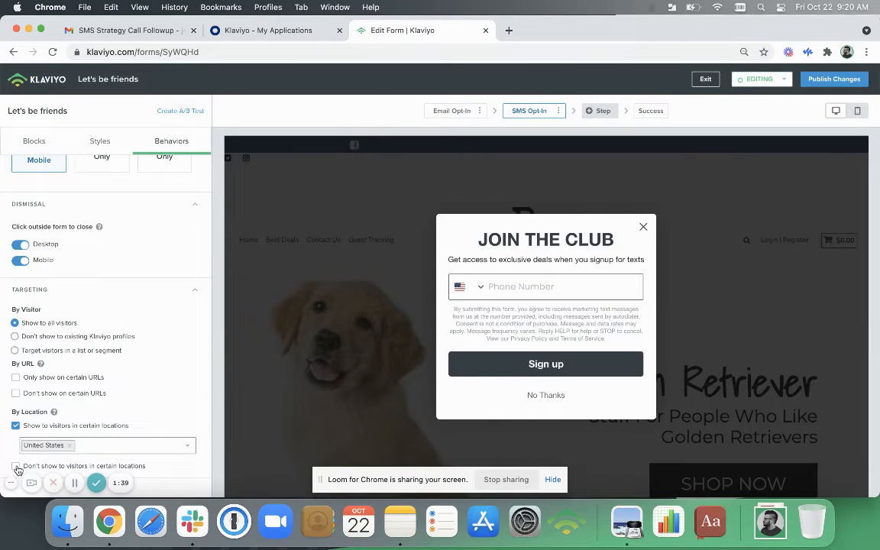
Turn the exclusion of visitors in certain locations on and off again, and briefly view the Email Opt-In step.
click(16, 465)
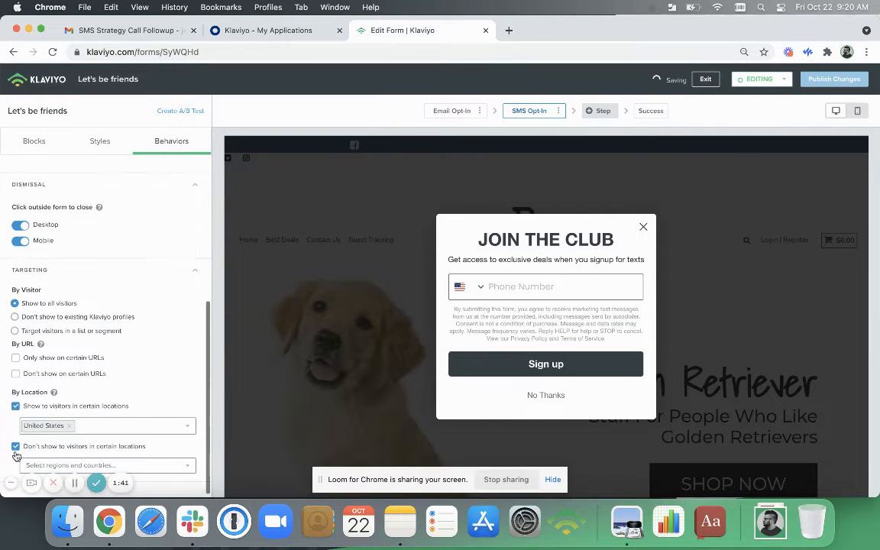
click(16, 448)
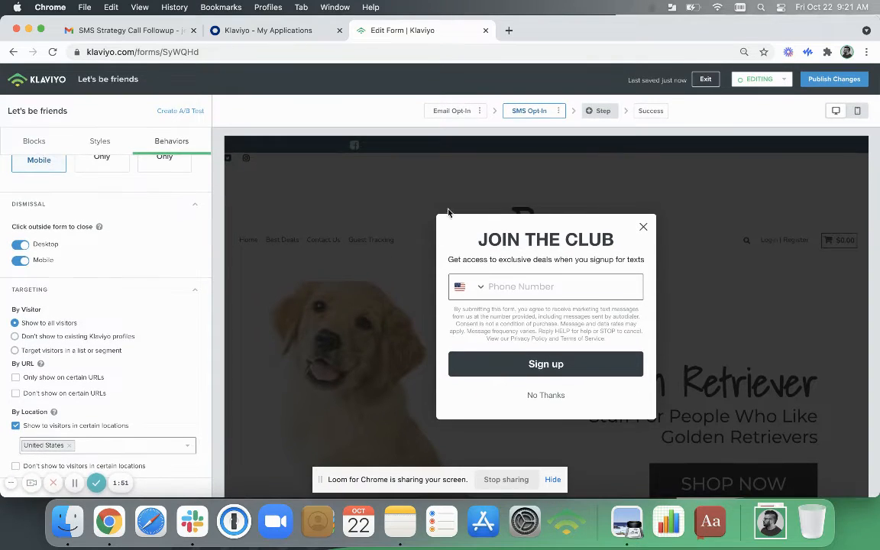
click(454, 111)
click(525, 112)
Reset the form's location targeting and show it only to visitors in the United States.
click(15, 426)
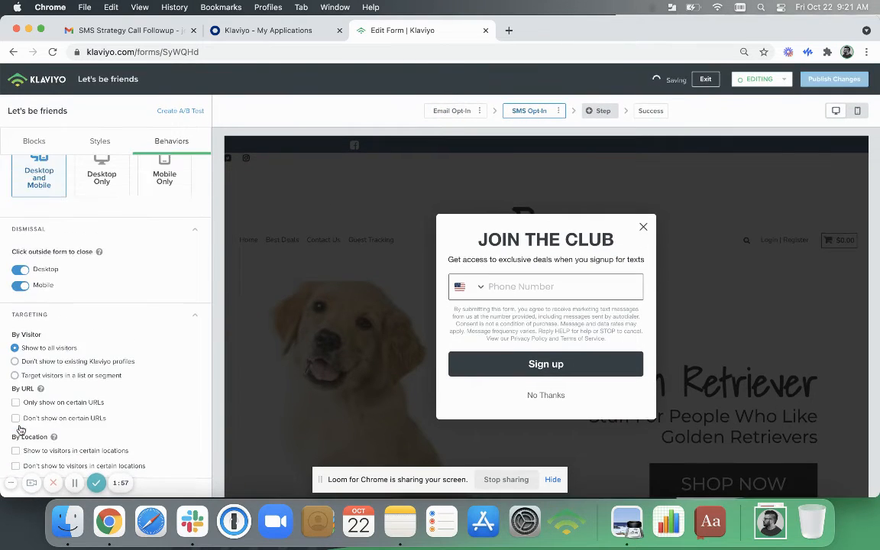
click(15, 451)
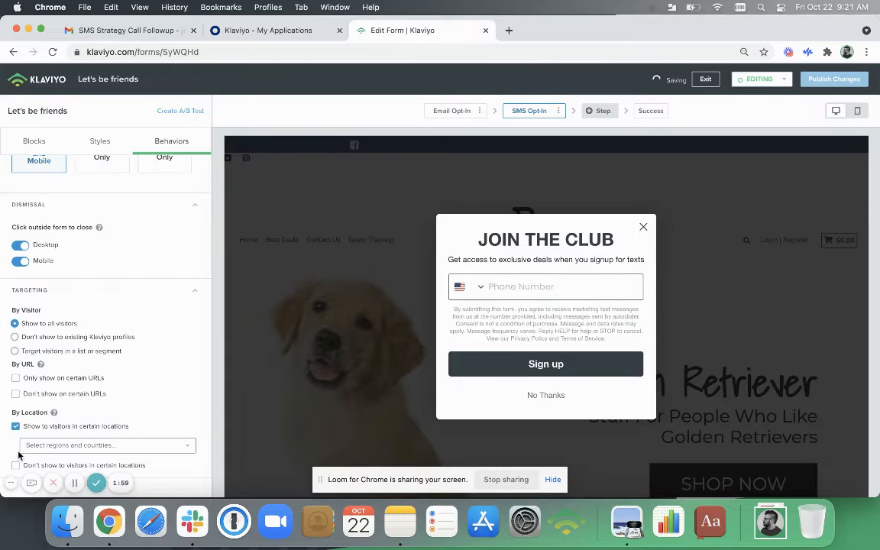
click(48, 447)
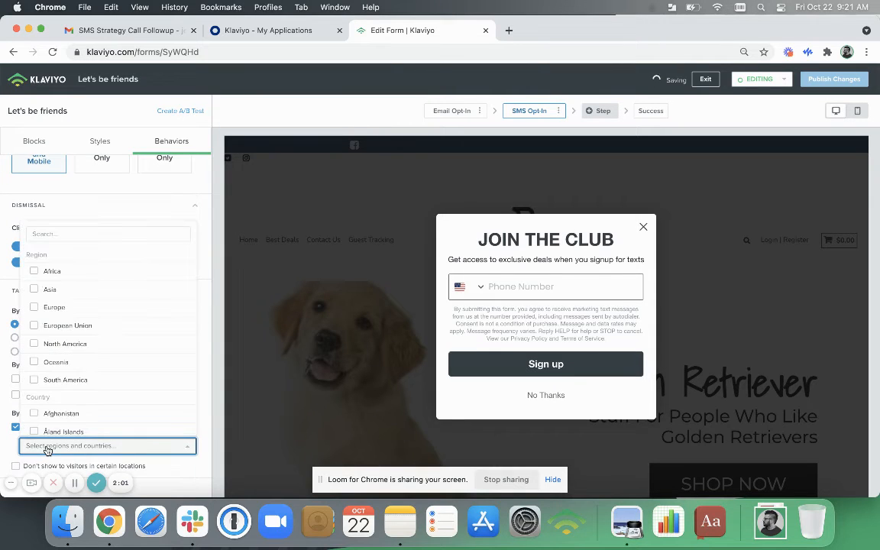
click(99, 226)
text(united)
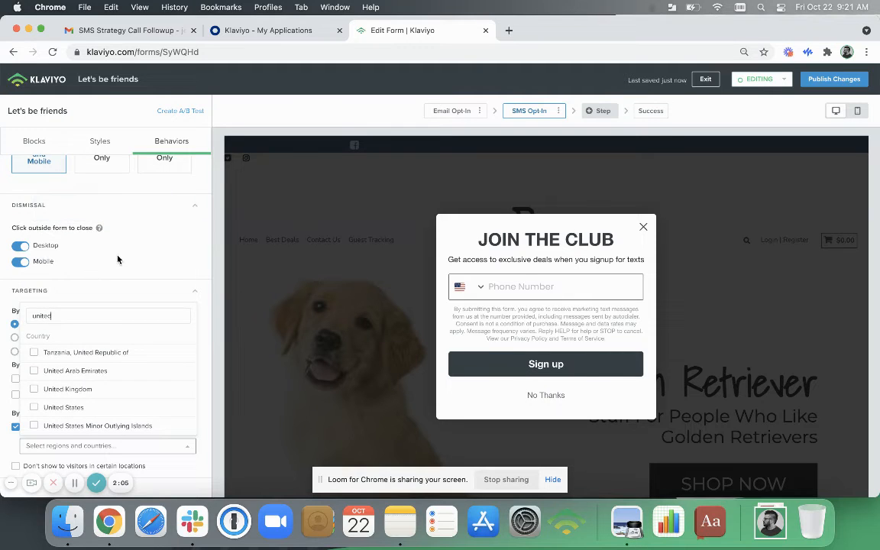
click(67, 406)
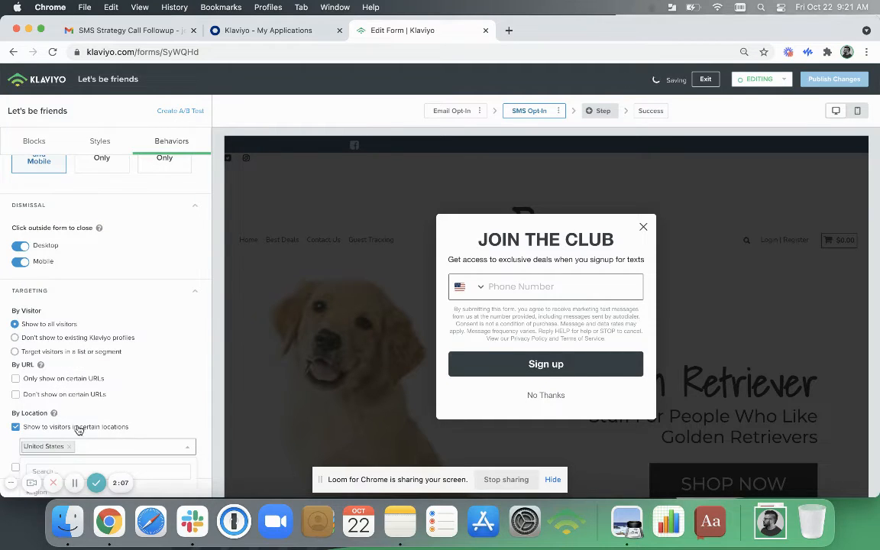
click(10, 450)
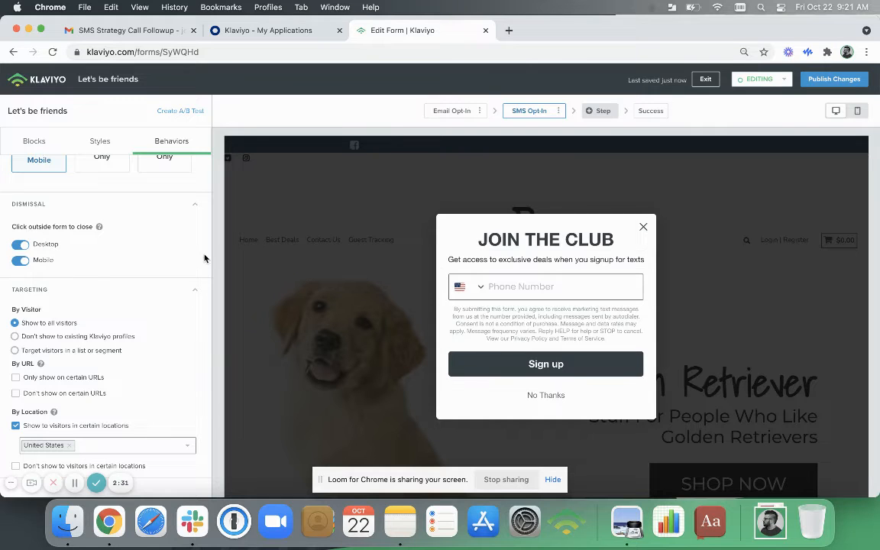
Display the Email Opt-In step, and leave the form editor for the list of signup forms.
scroll(161, 241, up, 5)
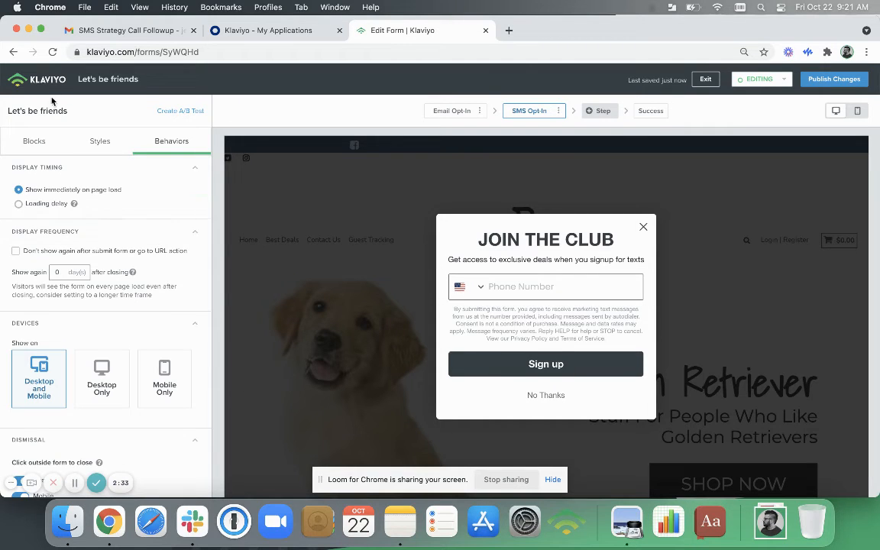
click(455, 112)
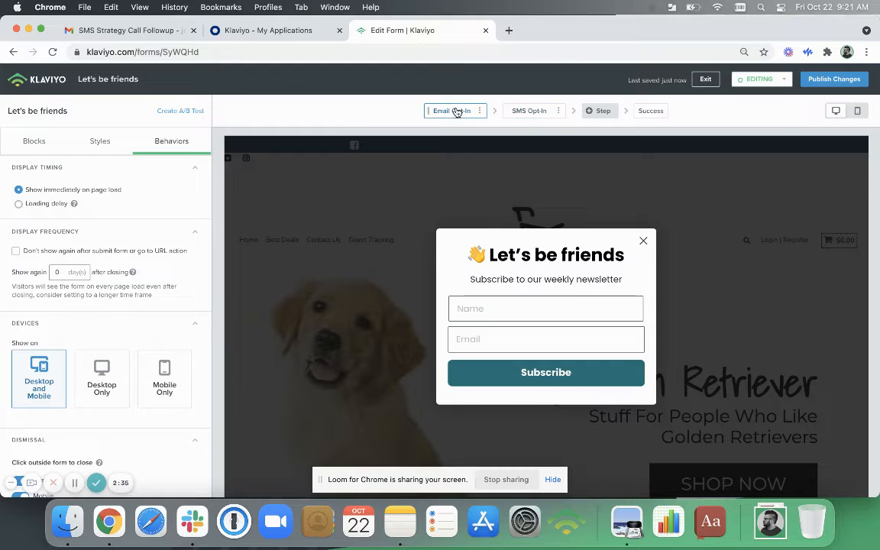
click(42, 86)
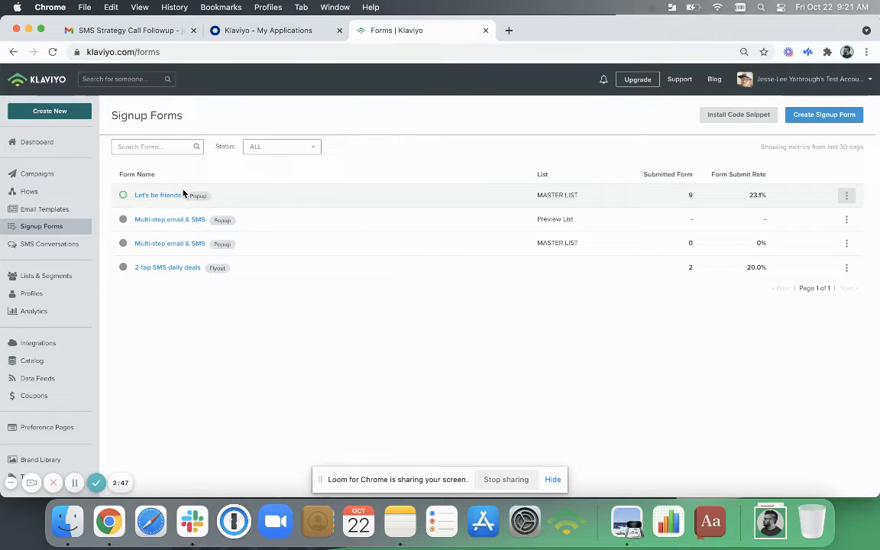
Clone the "Let's be friends" form as "Copy of Let's be friends".
click(846, 197)
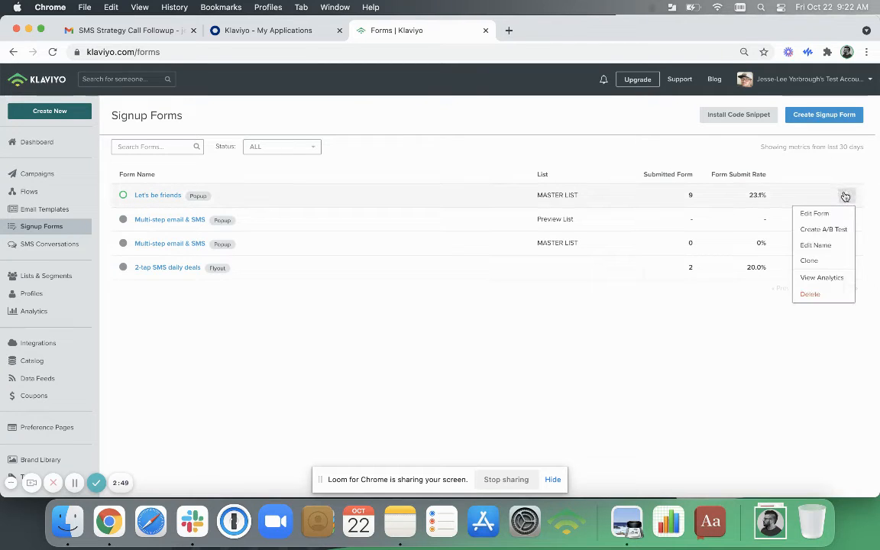
click(646, 407)
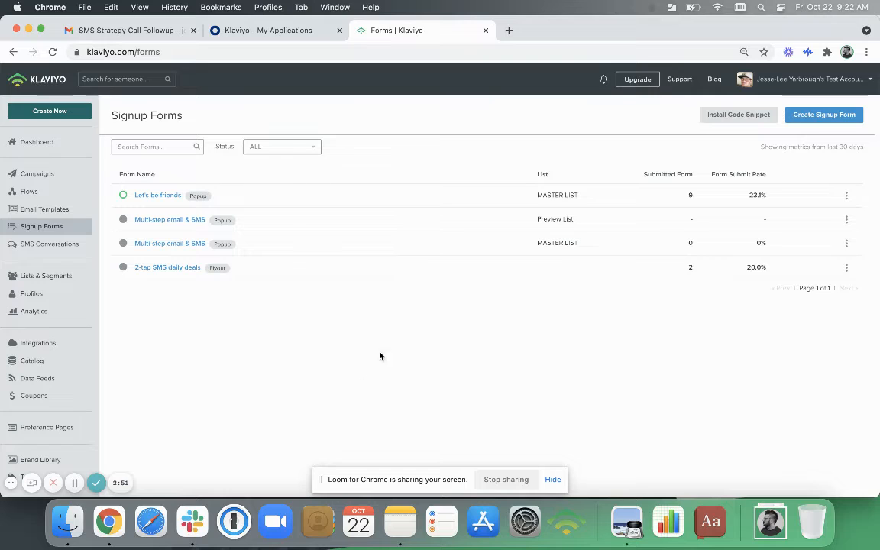
click(847, 200)
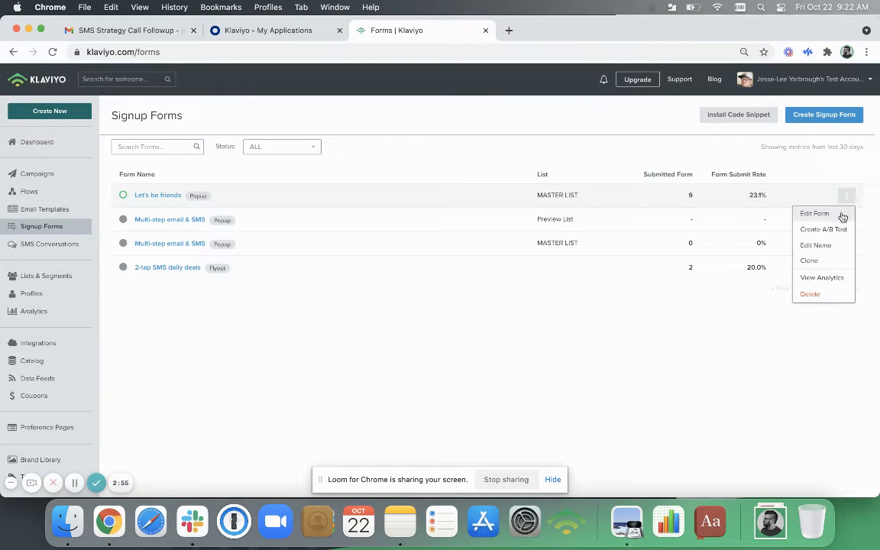
click(812, 261)
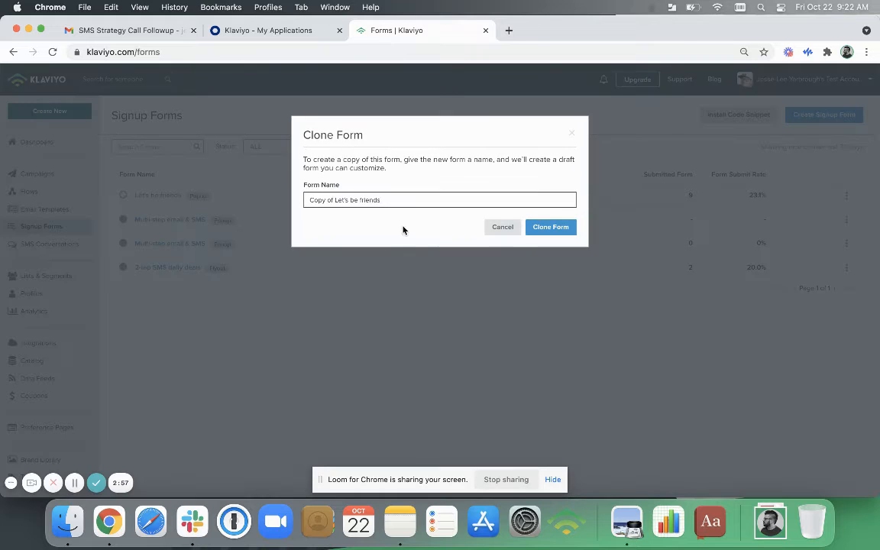
click(550, 227)
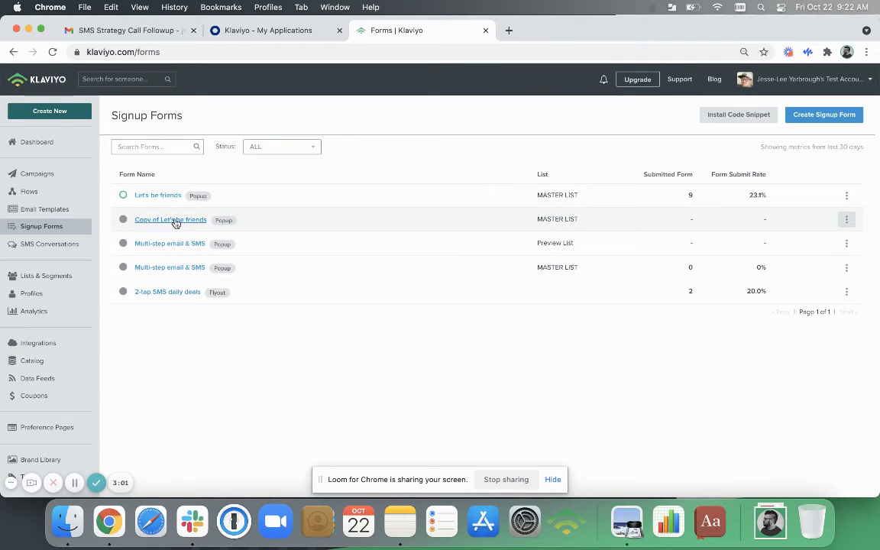
Open "Copy of Let's be friends" for editing and remove its United States location restriction.
click(175, 222)
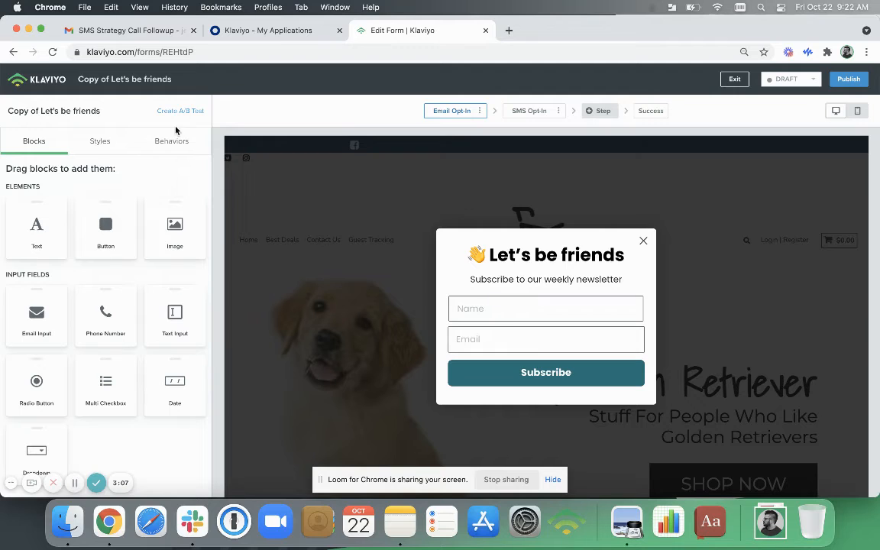
click(172, 141)
scroll(161, 193, down, 10)
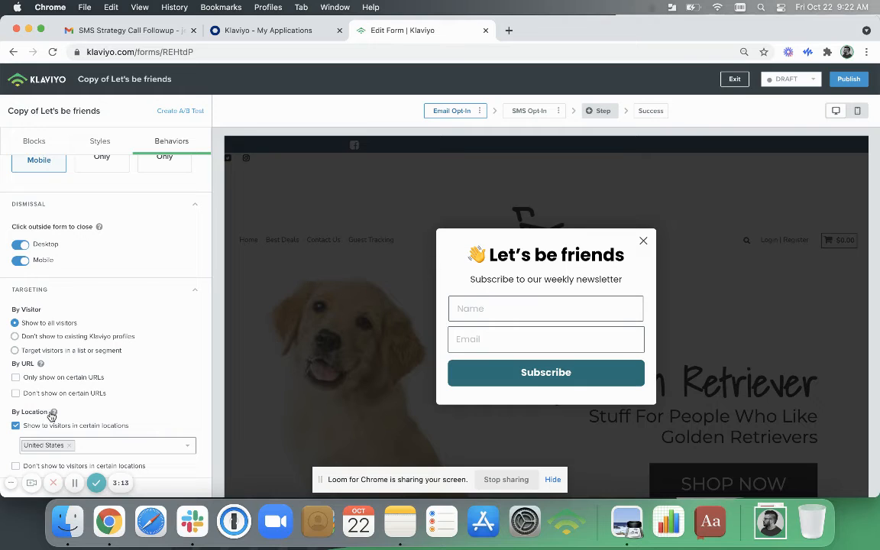
click(68, 445)
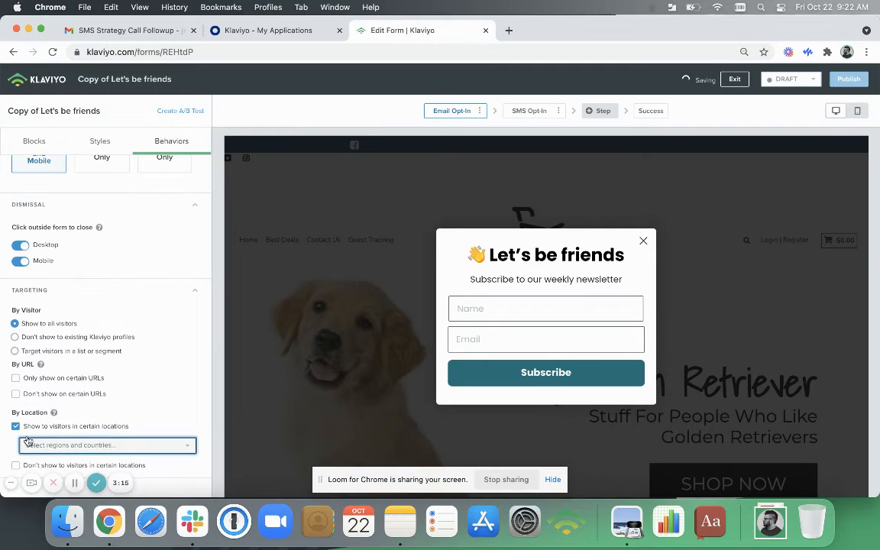
click(15, 428)
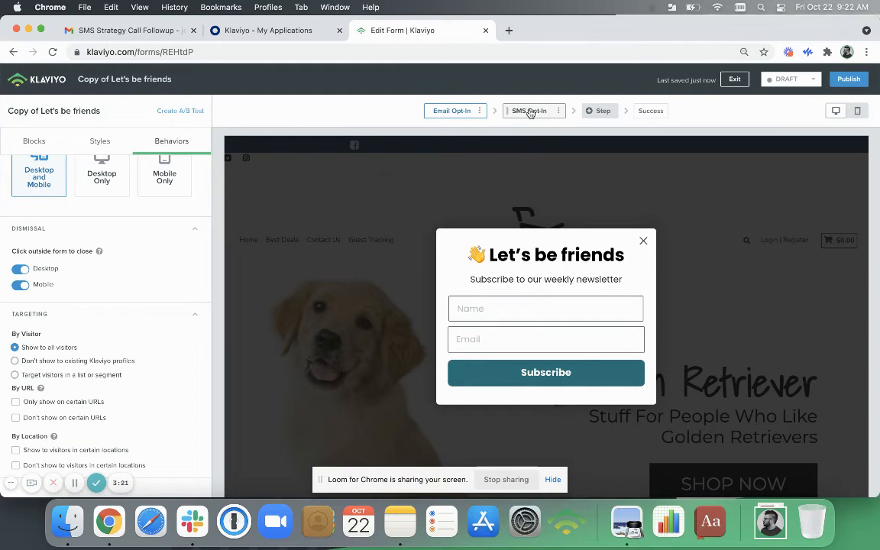
Display the SMS Opt-In step and examine the default country choices of its Phone Number field.
click(527, 112)
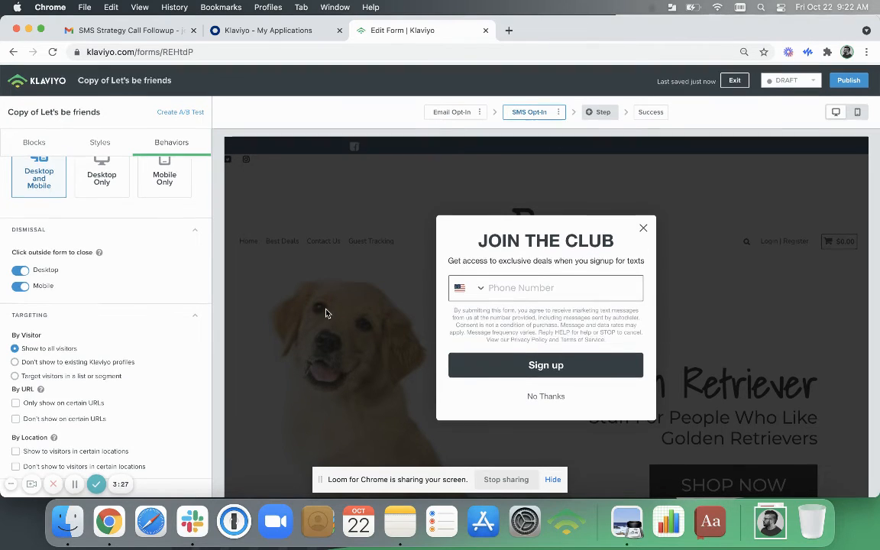
scroll(105, 309, up, 3)
scroll(106, 310, up, 1)
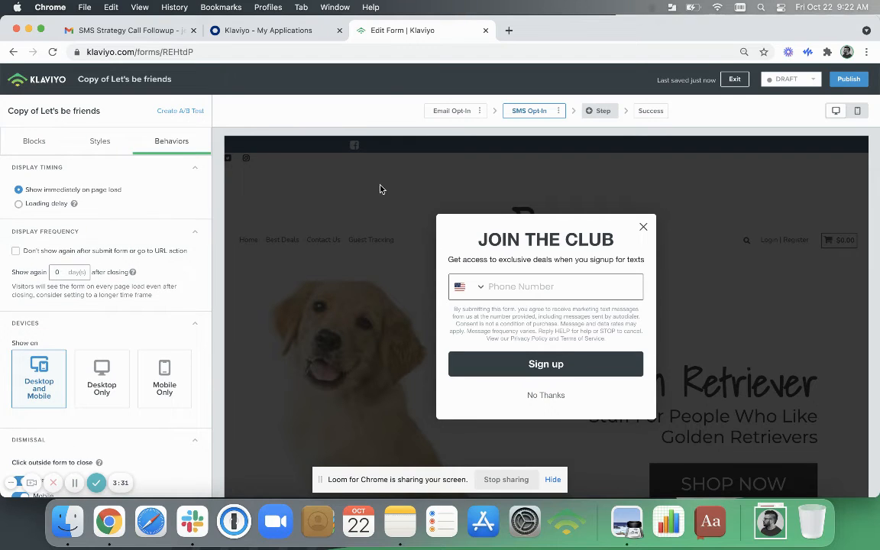
click(559, 110)
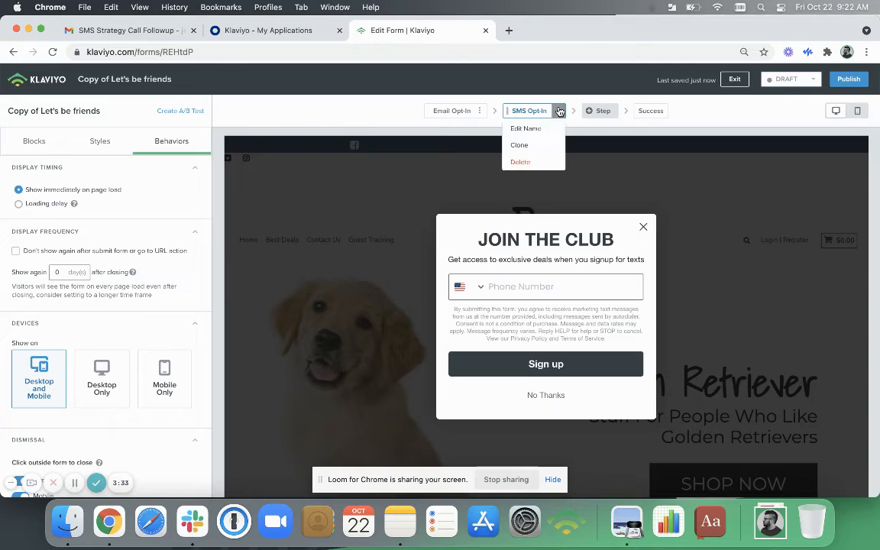
click(423, 187)
click(493, 287)
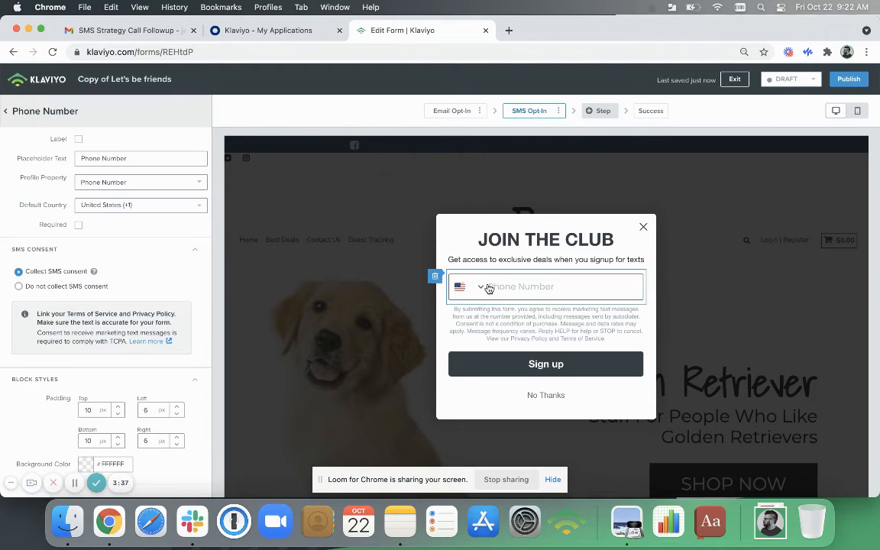
click(167, 205)
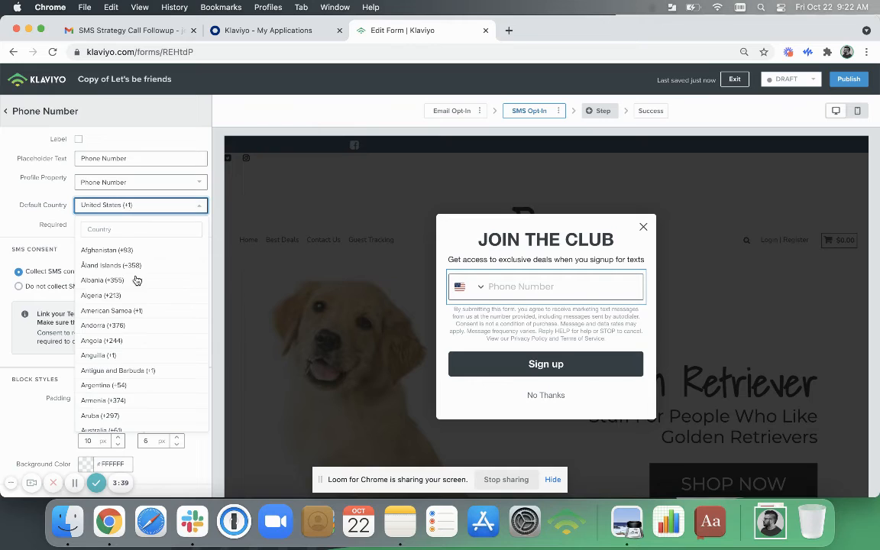
click(262, 108)
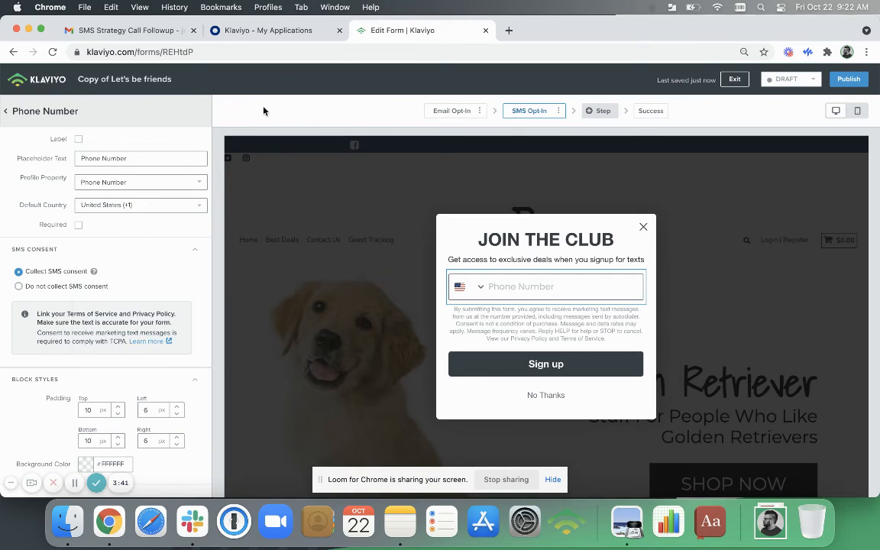
Delete the SMS Opt-In step from the cloned form.
click(559, 112)
click(527, 161)
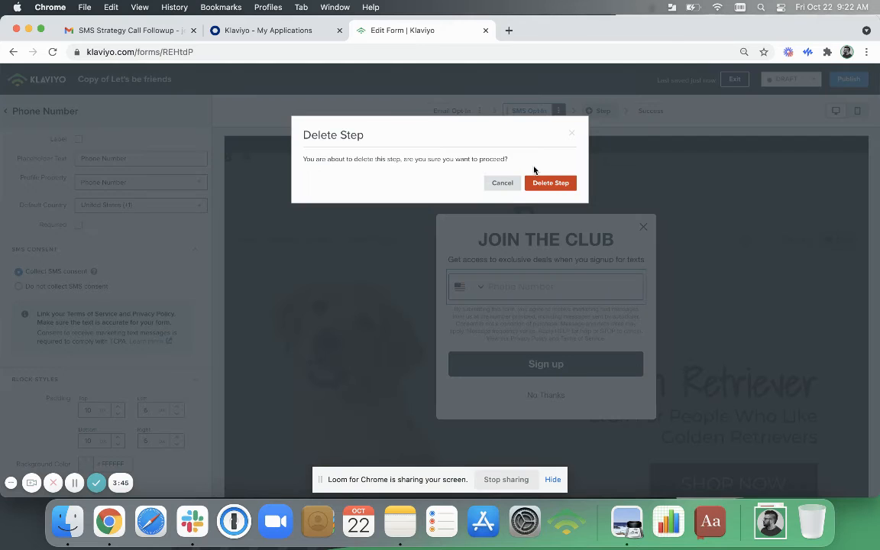
click(544, 183)
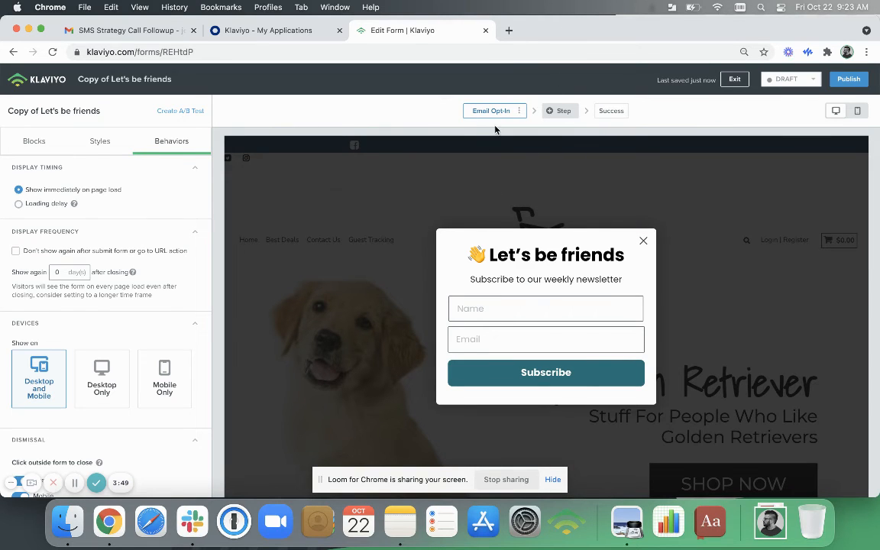
Set the cloned form's location targeting so that it is not shown to visitors in the United States.
scroll(119, 265, down, 5)
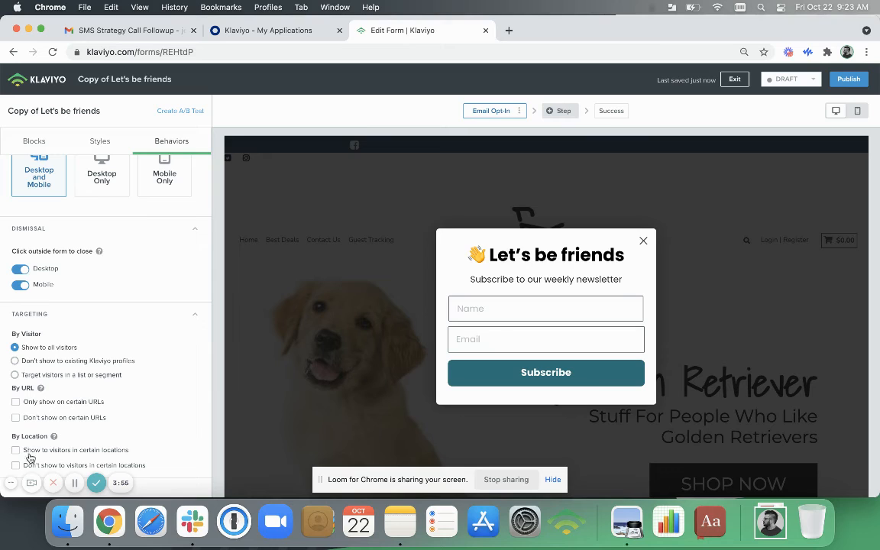
mouse_move(55, 435)
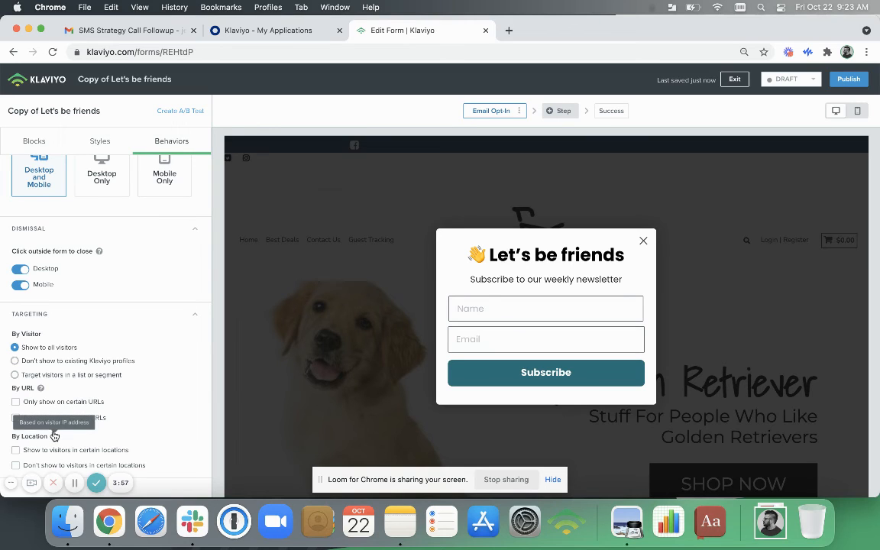
click(16, 466)
scroll(83, 410, down, 1)
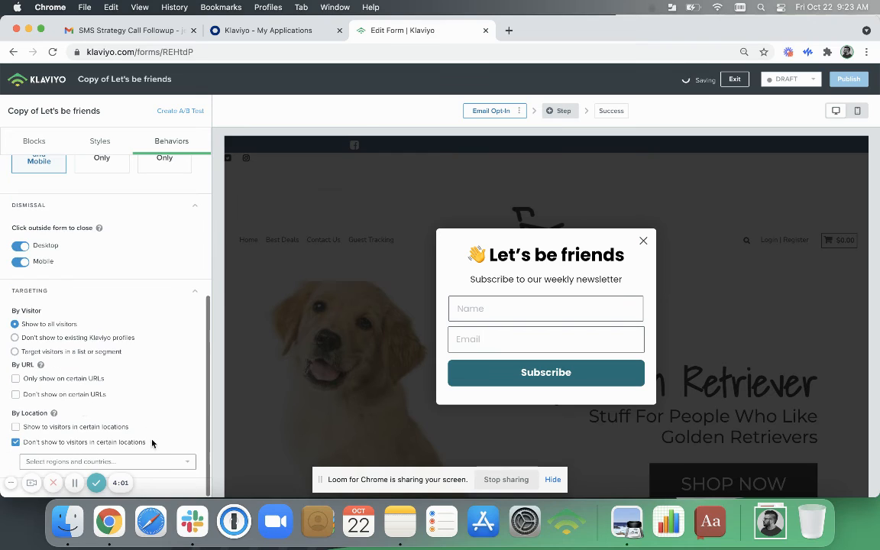
click(115, 461)
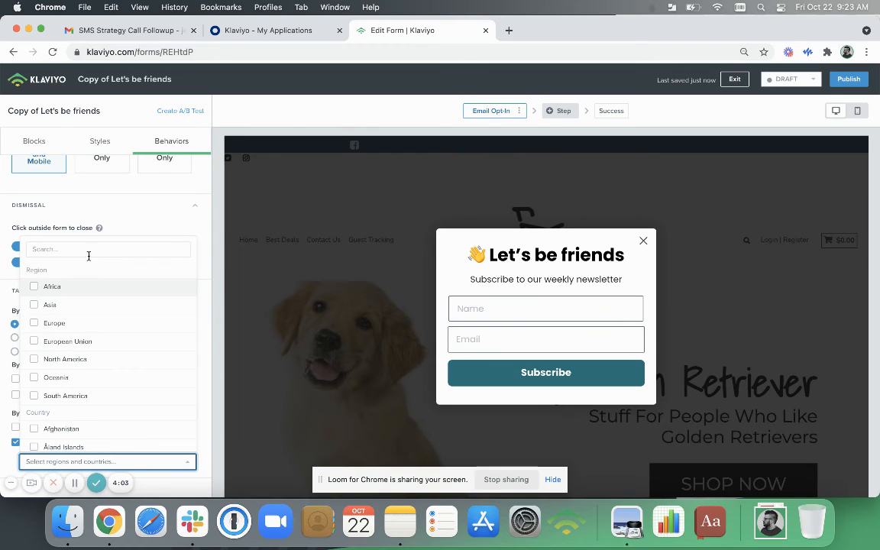
text(unite)
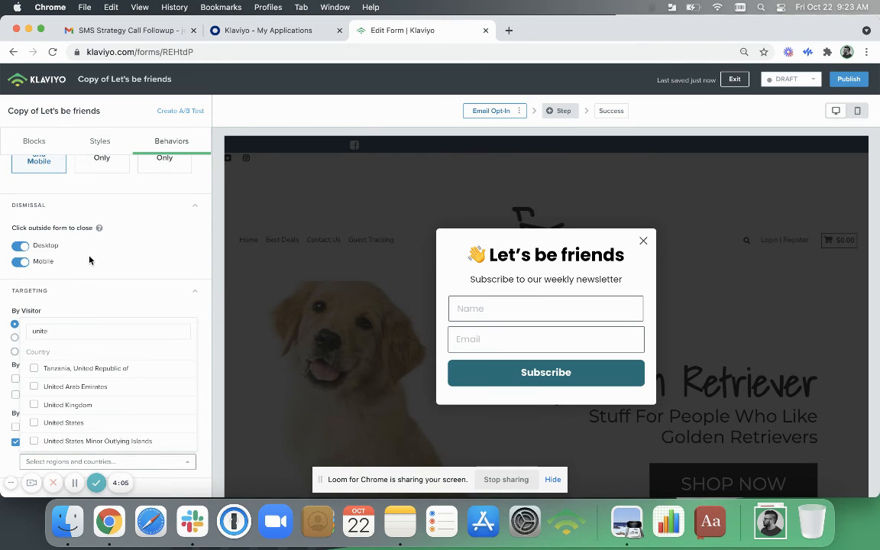
key(BackSpace)
key(BackSpace)
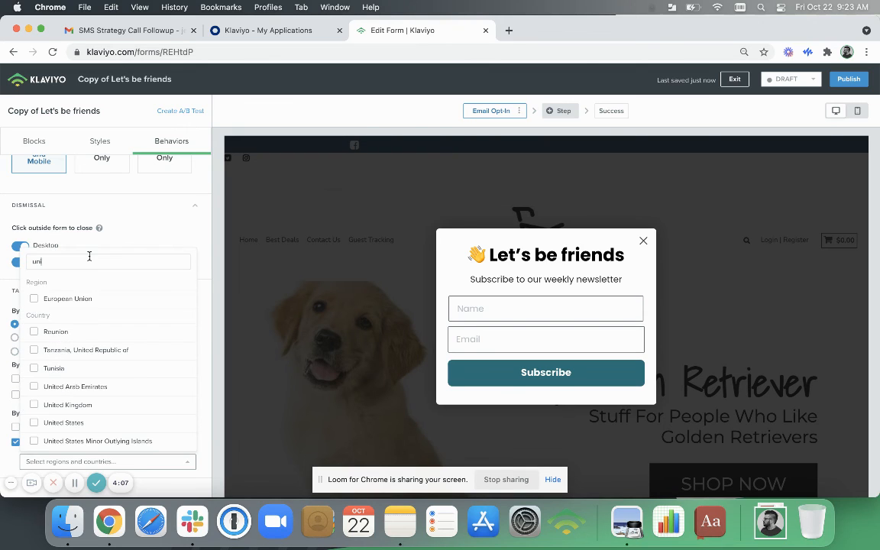
text(ted s)
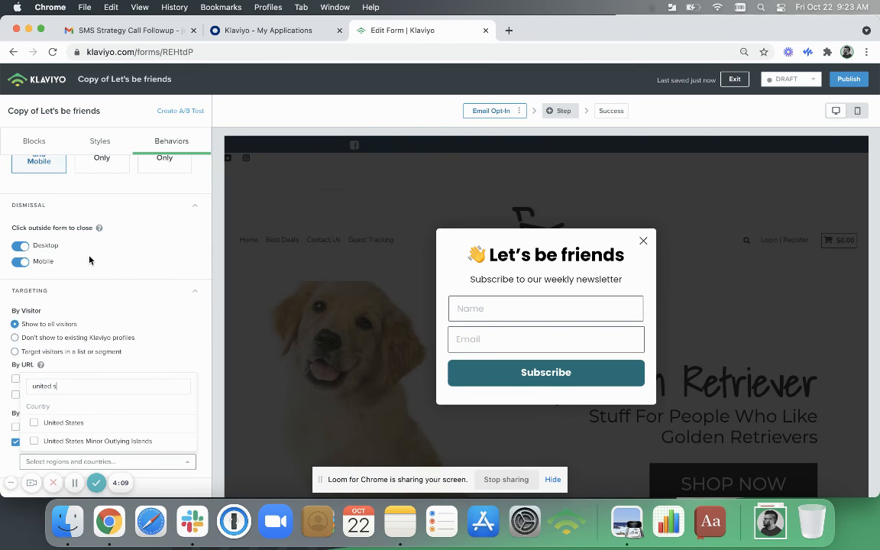
text(tates)
click(35, 425)
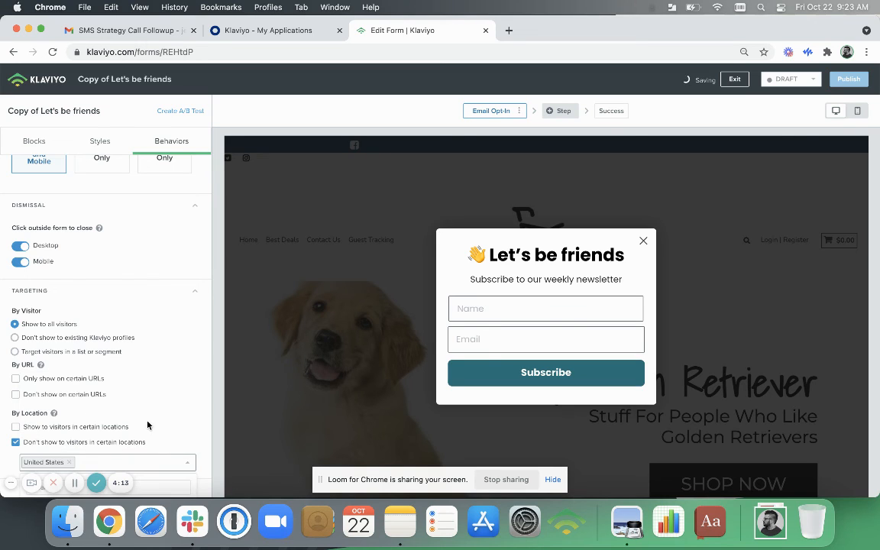